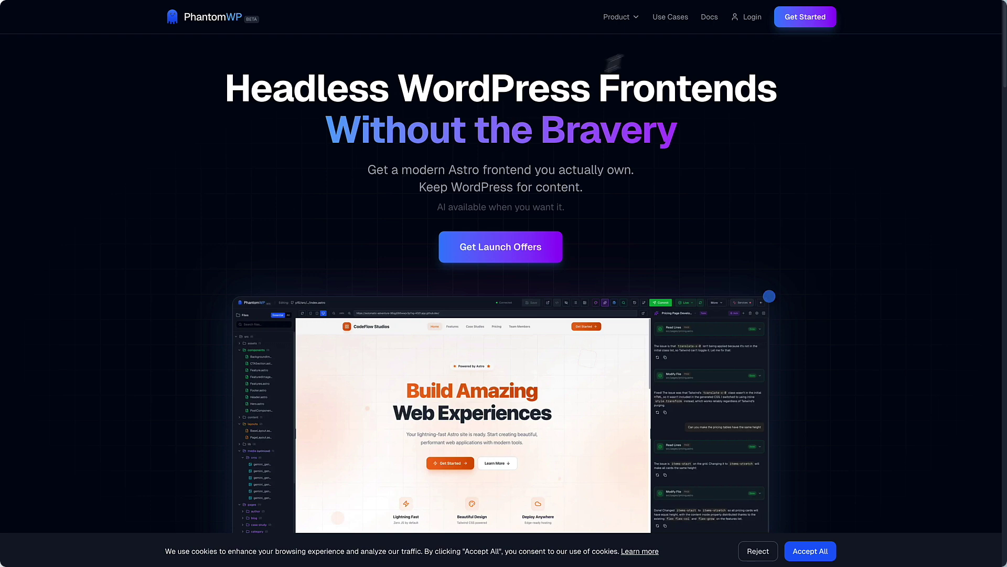
Open the PhantomWP docs and go to the WordPress Security page under Advanced.
{"action": "left_click", "coordinate": [710, 18]}
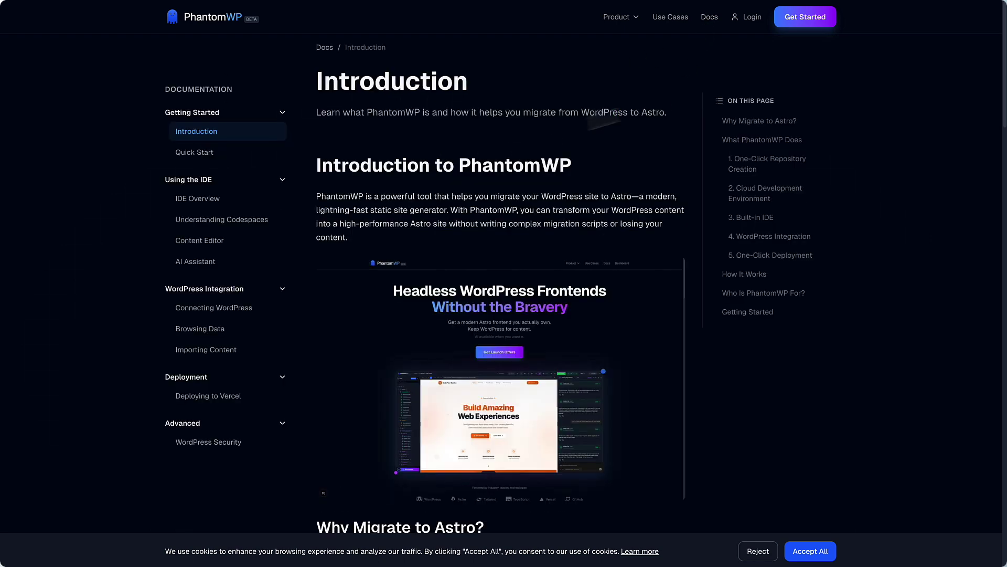
{"action": "left_click", "coordinate": [191, 447]}
{"action": "scroll", "coordinate": [74, 448], "scroll_direction": "down", "scroll_amount": 2}
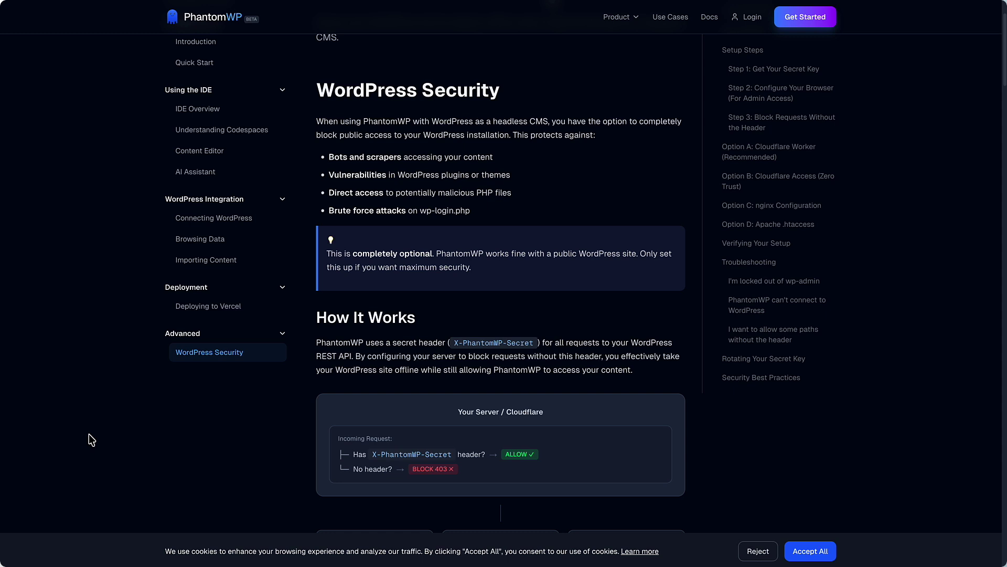
Read through the Setup Steps and briefly check the Chrome ModHeader link.
{"action": "scroll", "coordinate": [90, 435], "scroll_direction": "down", "scroll_amount": 4}
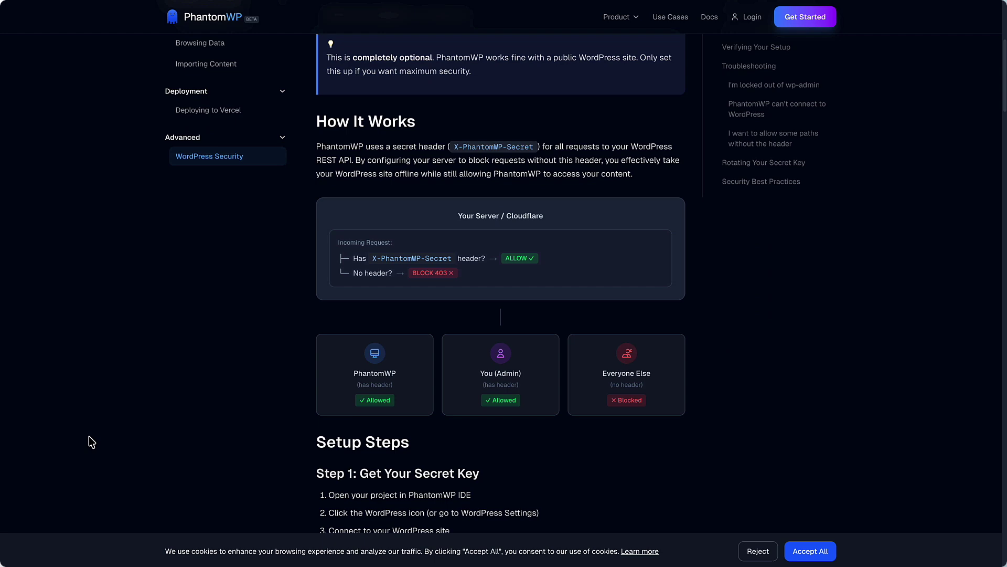
{"action": "scroll", "coordinate": [89, 436], "scroll_direction": "down", "scroll_amount": 7}
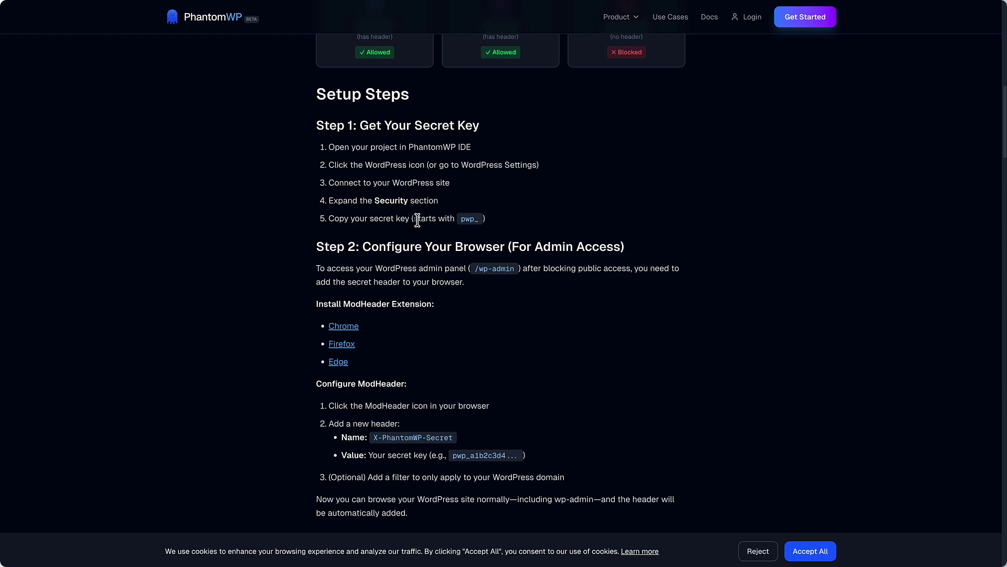
{"action": "scroll", "coordinate": [418, 220], "scroll_direction": "down", "scroll_amount": 2}
{"action": "left_click", "coordinate": [343, 245]}
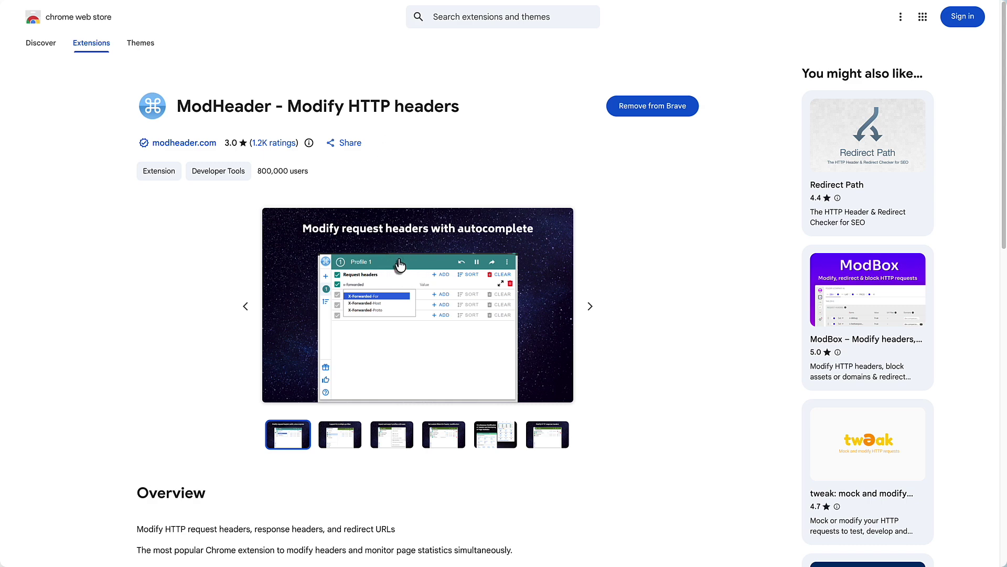
{"action": "key", "text": "ctrl+w"}
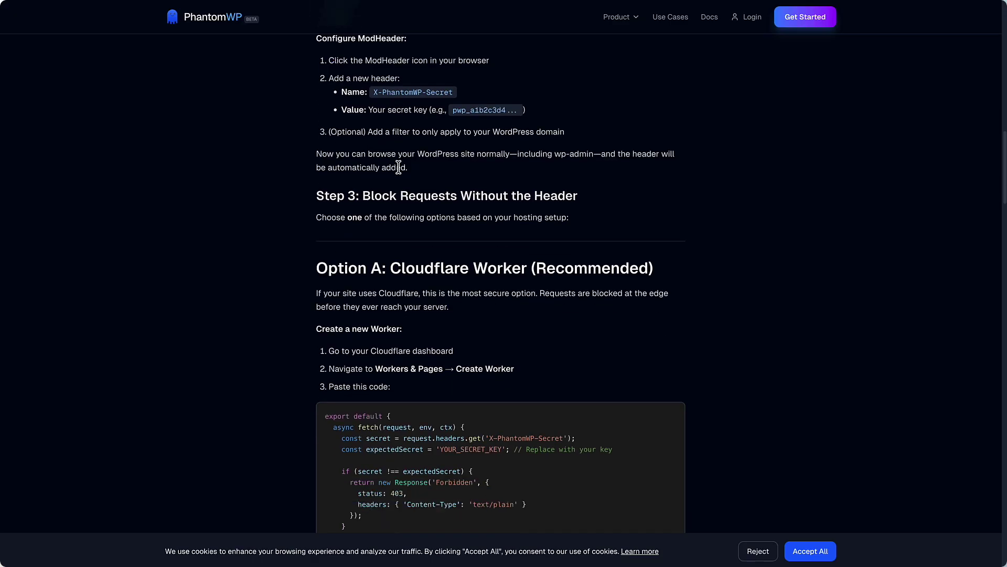
Scroll down to Option D (Apache .htaccess), then switch to the ModHeader store listing.
{"action": "scroll", "coordinate": [399, 167], "scroll_direction": "down", "scroll_amount": 2}
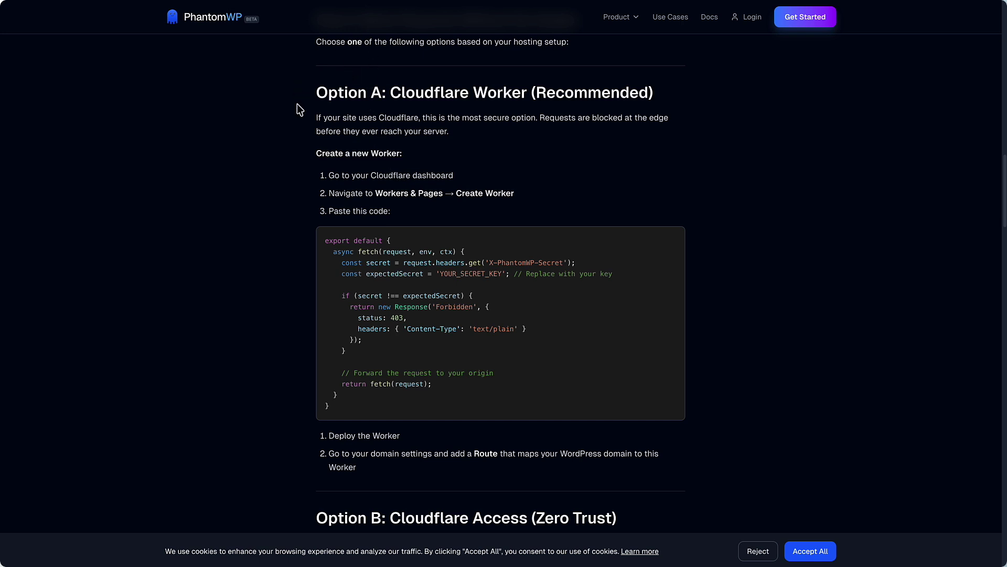
{"action": "scroll", "coordinate": [359, 165], "scroll_direction": "down", "scroll_amount": 6}
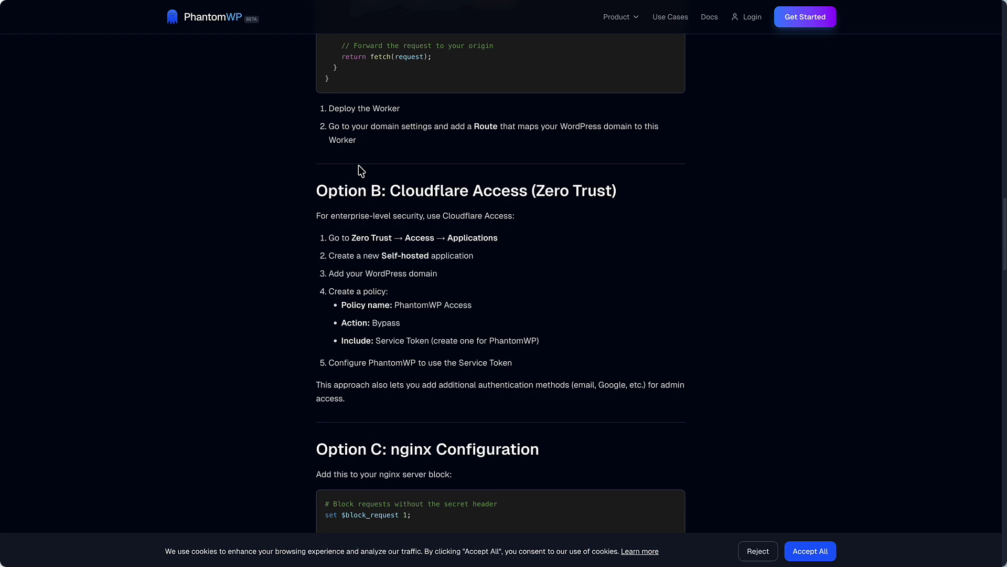
{"action": "scroll", "coordinate": [358, 165], "scroll_direction": "down", "scroll_amount": 5}
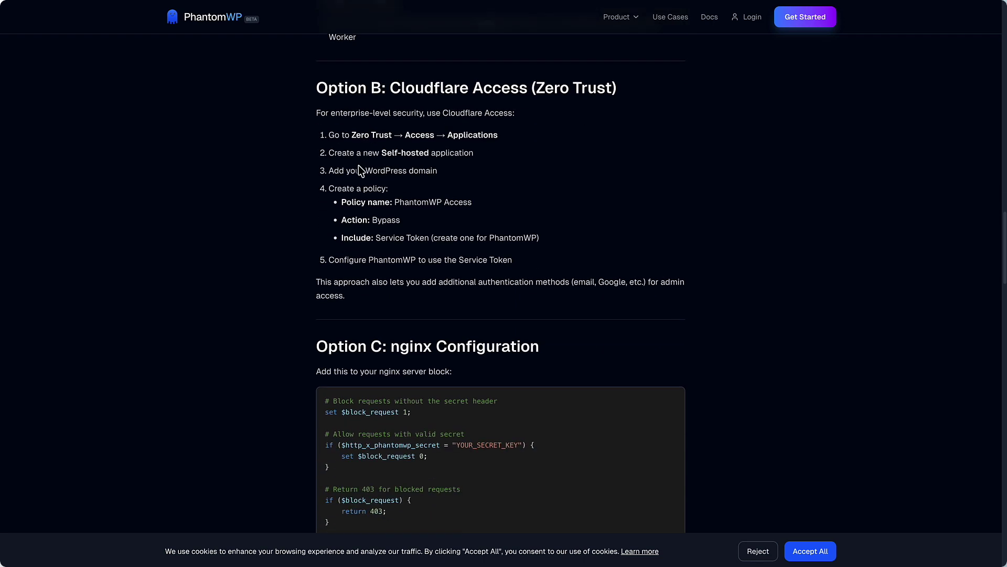
{"action": "scroll", "coordinate": [358, 164], "scroll_direction": "down", "scroll_amount": 1}
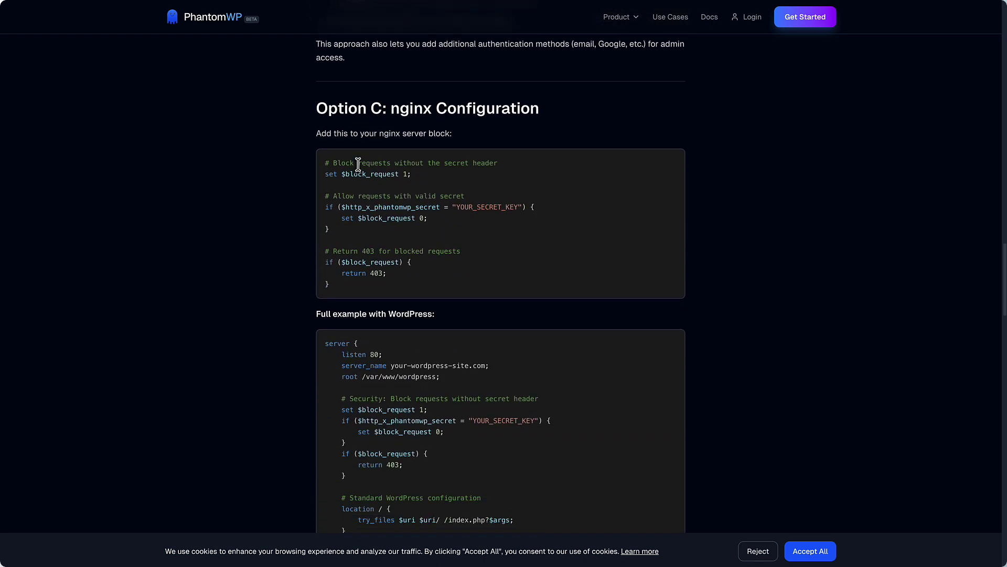
{"action": "scroll", "coordinate": [357, 164], "scroll_direction": "down", "scroll_amount": 9}
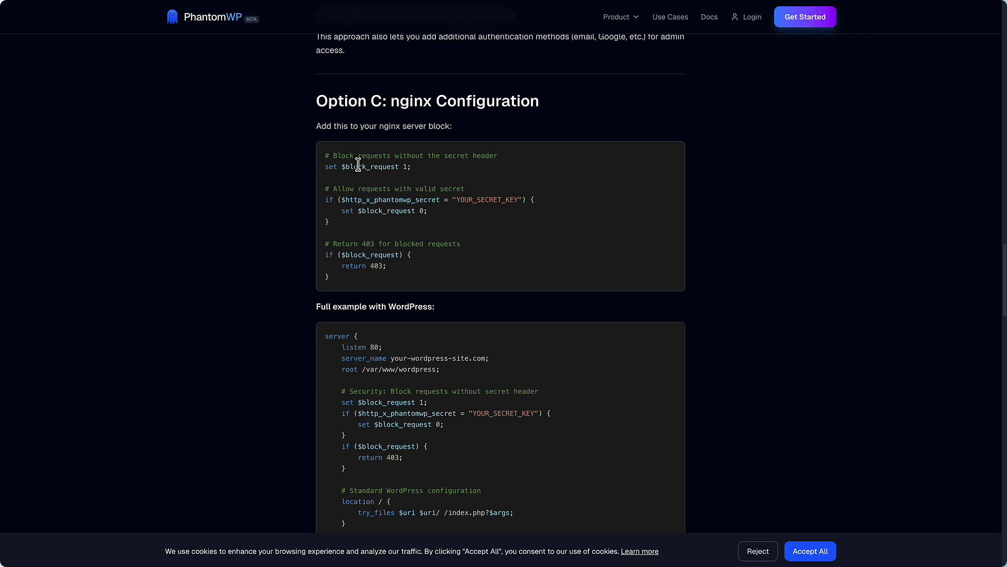
{"action": "scroll", "coordinate": [358, 165], "scroll_direction": "down", "scroll_amount": 2}
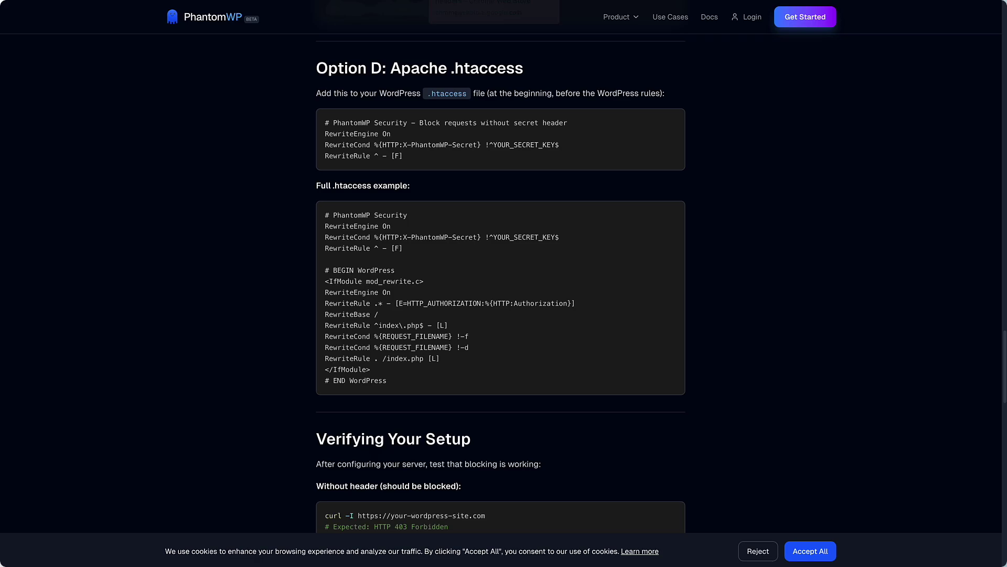
{"action": "key", "text": "ctrl+Tab"}
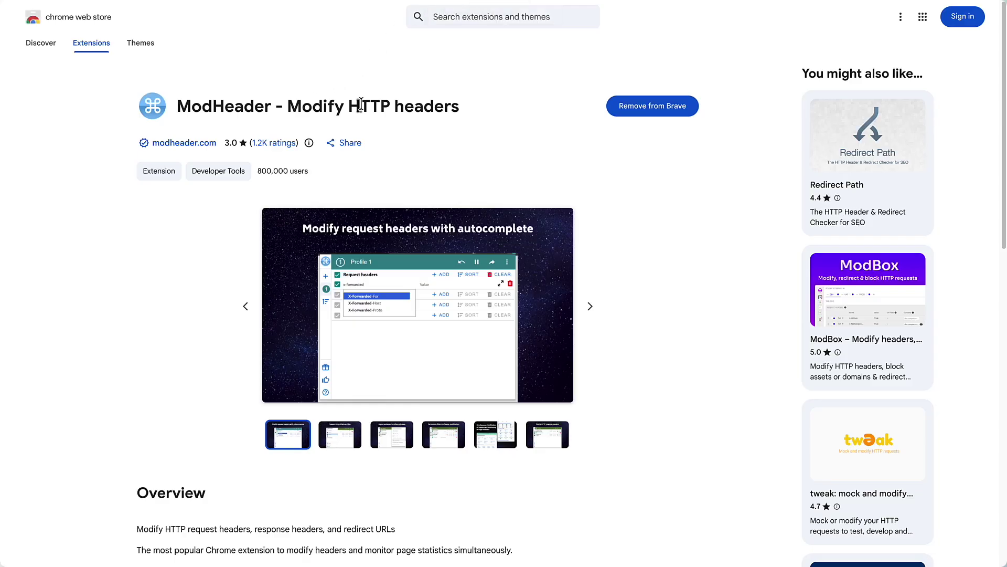
{"action": "left_click", "coordinate": [904, 3]}
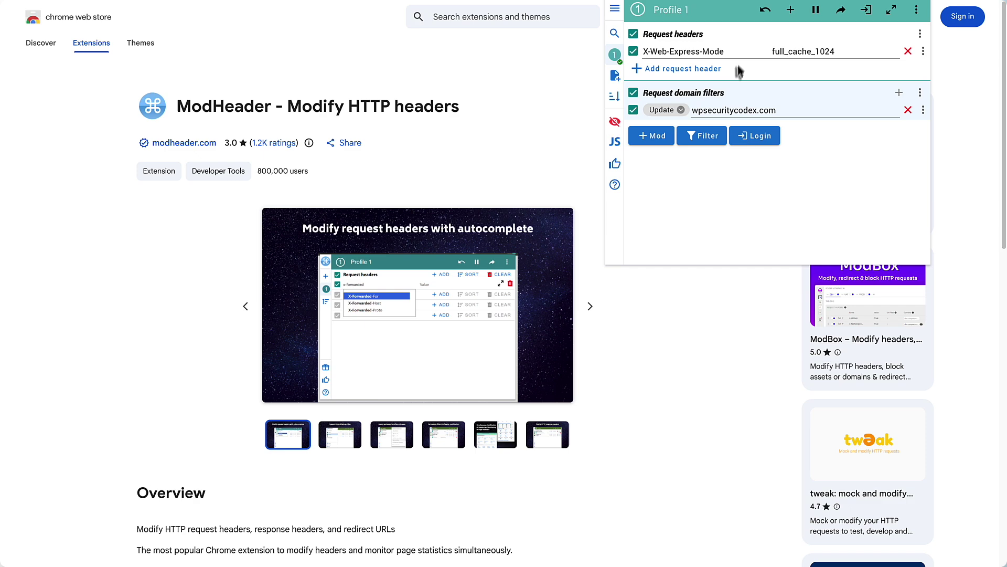
{"action": "left_click", "coordinate": [702, 136]}
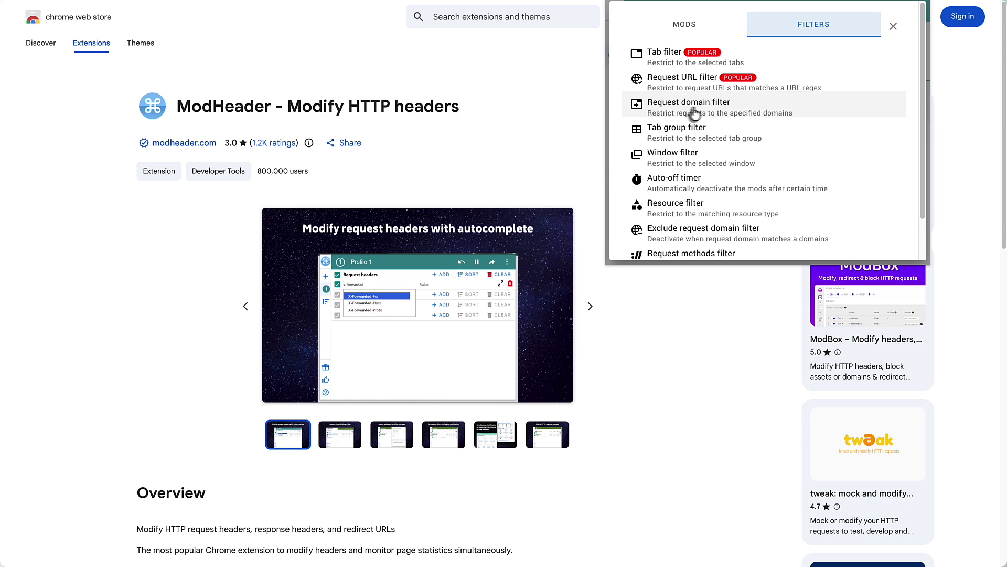
{"action": "left_click", "coordinate": [893, 26]}
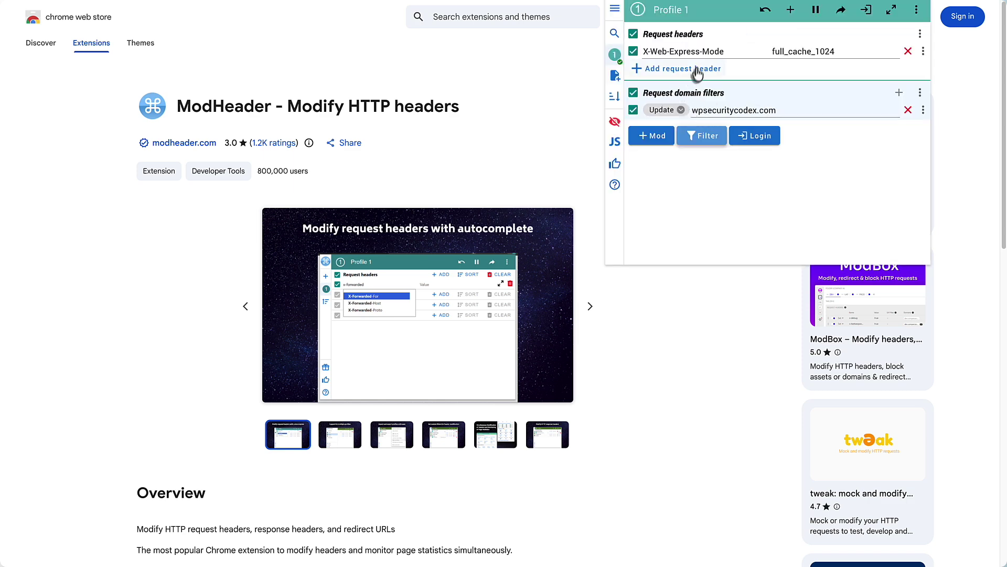
{"action": "left_click", "coordinate": [693, 110]}
{"action": "left_click", "coordinate": [918, 12]}
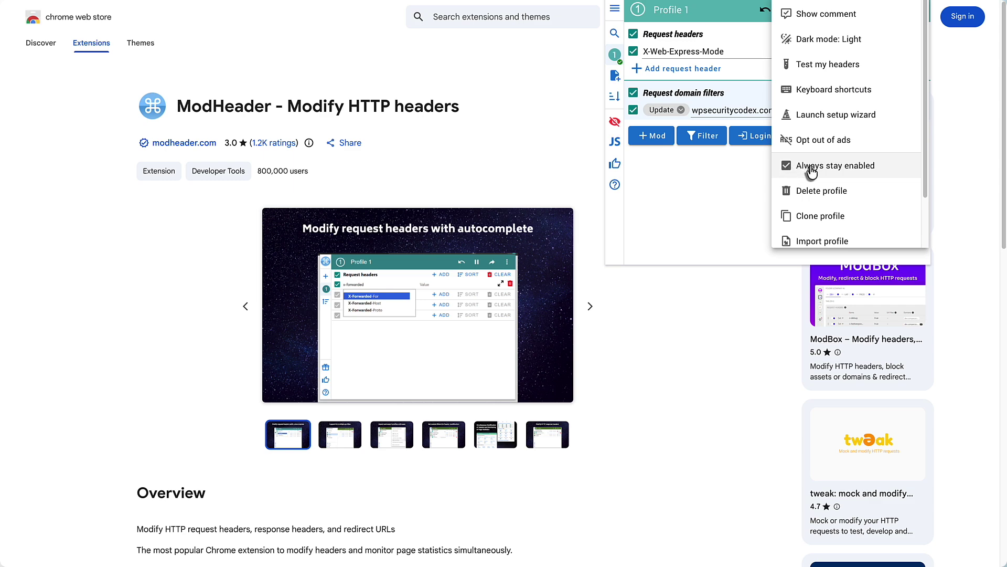
{"action": "left_click", "coordinate": [744, 168]}
{"action": "left_click", "coordinate": [568, 65]}
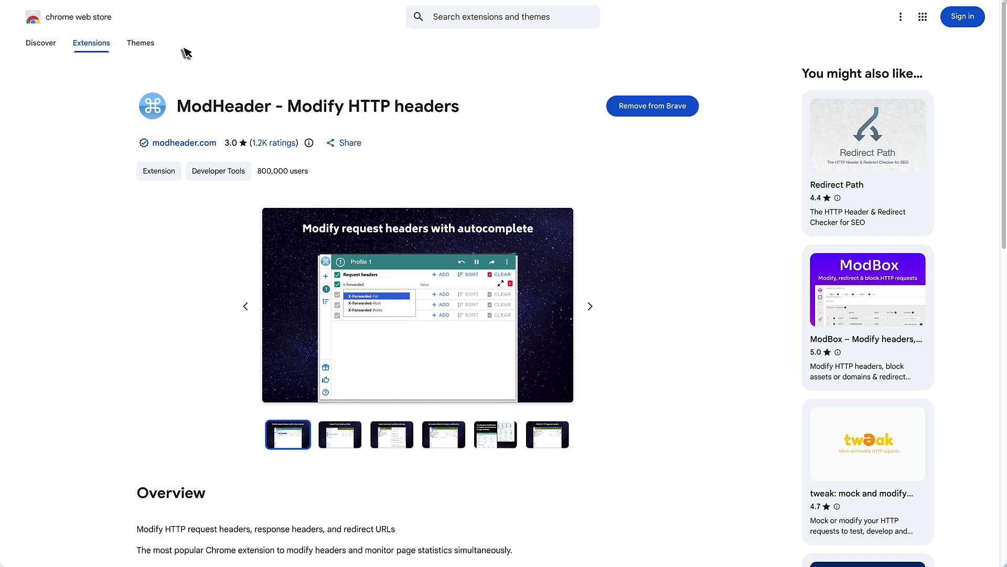
Switch to the WP Security Testing homepage showing its Hello world! post.
{"action": "left_click", "coordinate": [146, 1]}
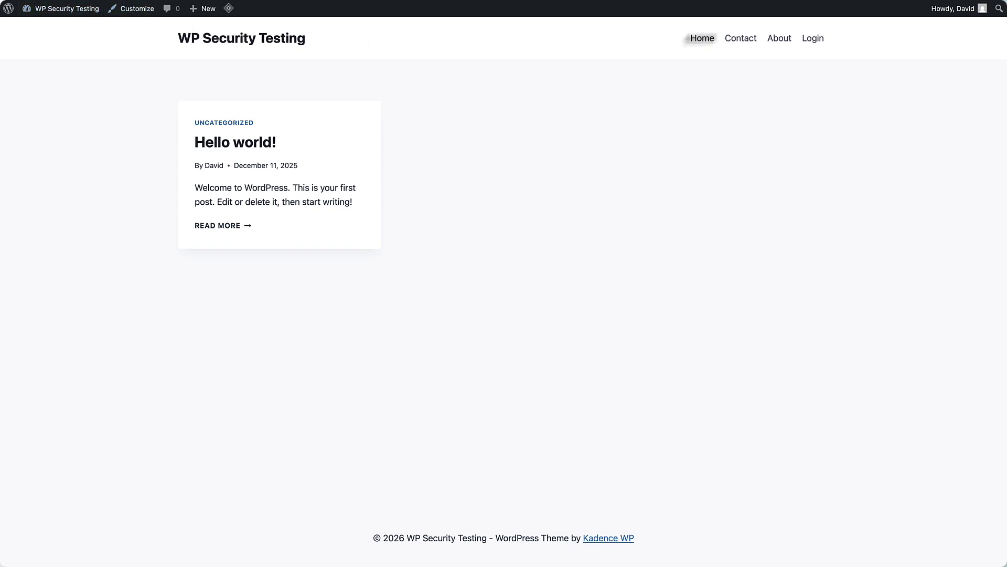
{"action": "mouse_move", "coordinate": [951, 23]}
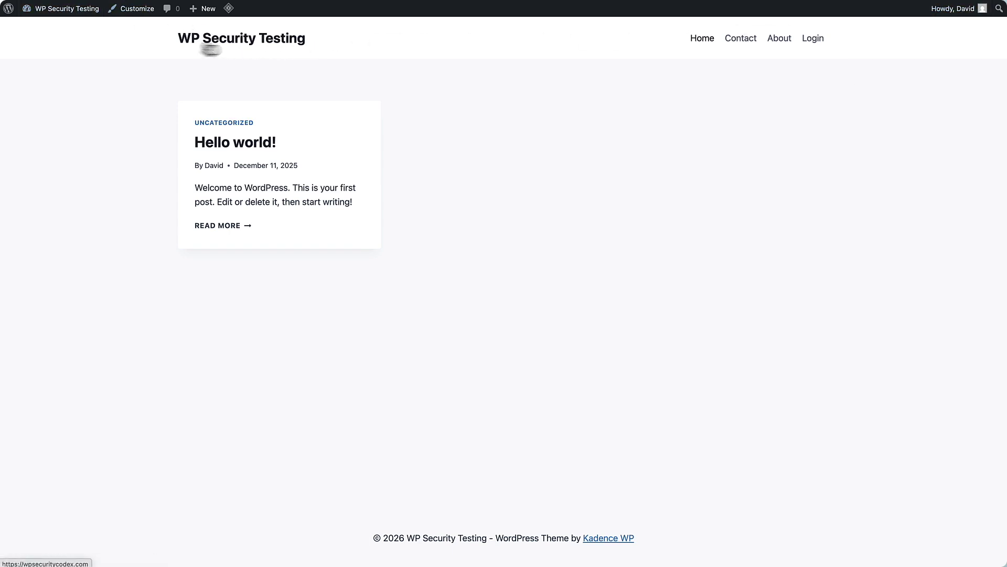
{"action": "mouse_move", "coordinate": [60, 8]}
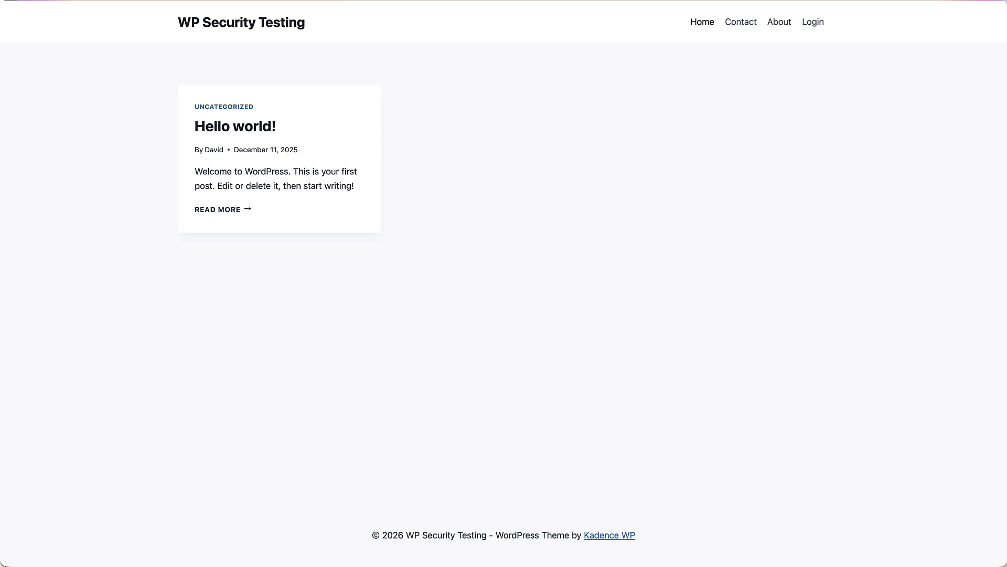
Open the site's Login page, then follow 'Go to WP Security Testing' back.
{"action": "left_click", "coordinate": [805, 26]}
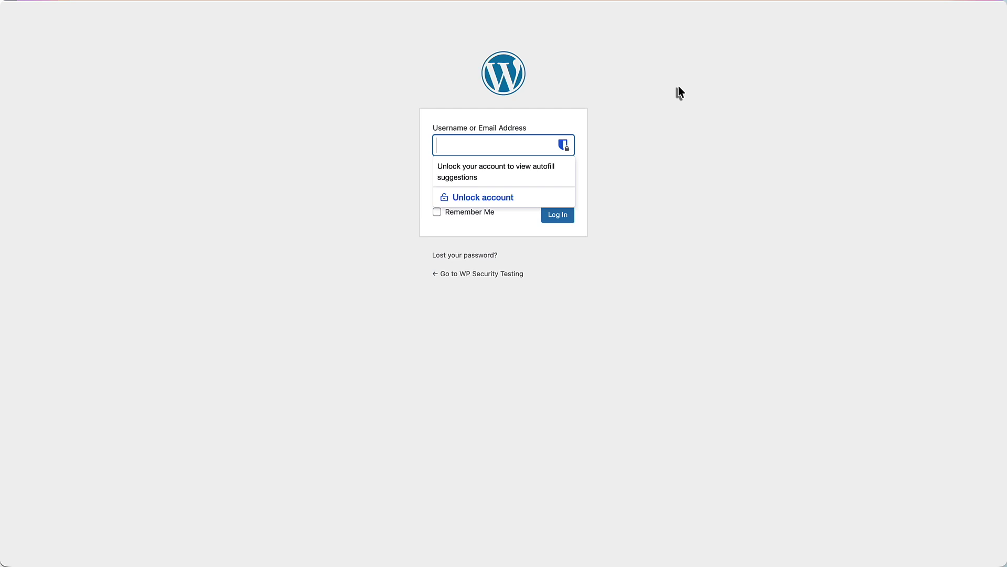
{"action": "left_click", "coordinate": [496, 274]}
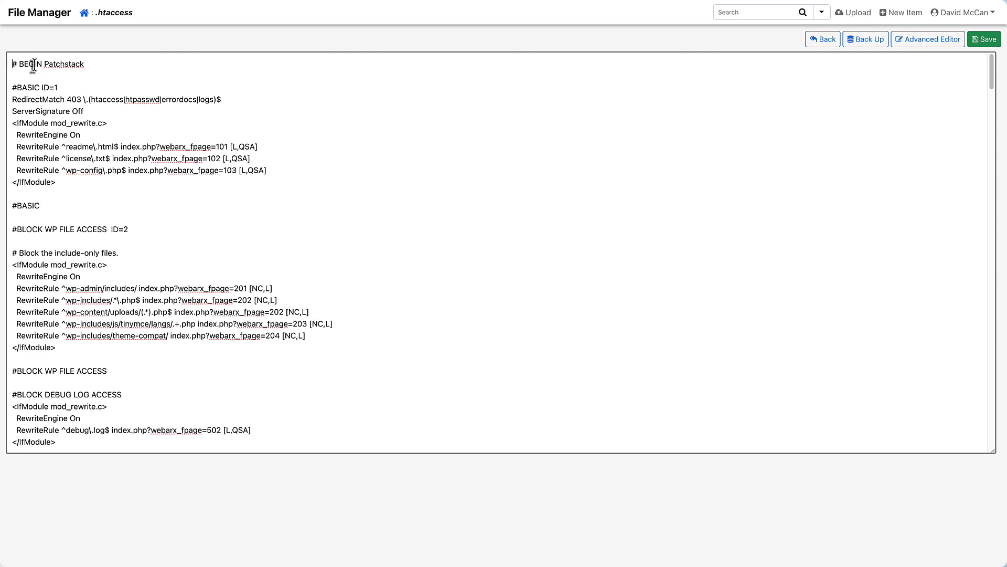
Paste the '# Extra Site Security' rewrite rules above '# BEGIN Patchstack' in .htaccess and save.
{"action": "key", "text": "Return"}
{"action": "key", "text": "Return"}
{"action": "key", "text": "ctrl+v"}
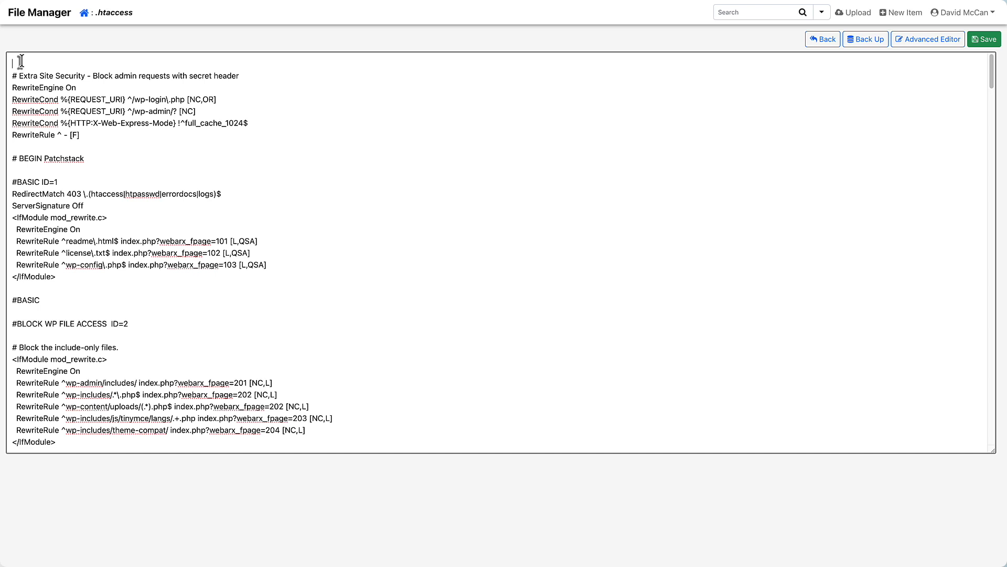
{"action": "scroll", "coordinate": [21, 62], "scroll_direction": "down", "scroll_amount": 1}
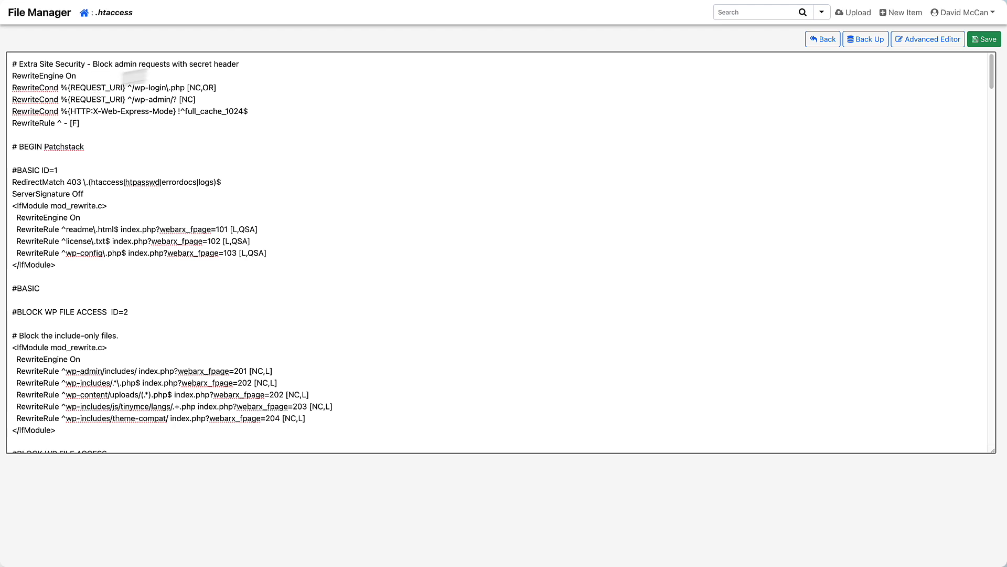
{"action": "left_click", "coordinate": [984, 39]}
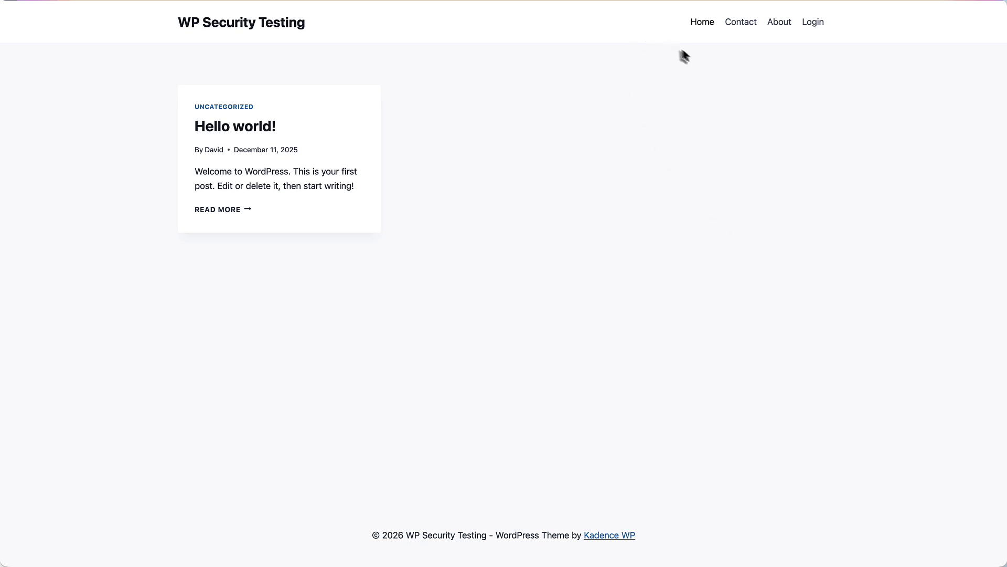
Try the site's Login link, see 403 Forbidden, and return to the homepage.
{"action": "left_click", "coordinate": [813, 25]}
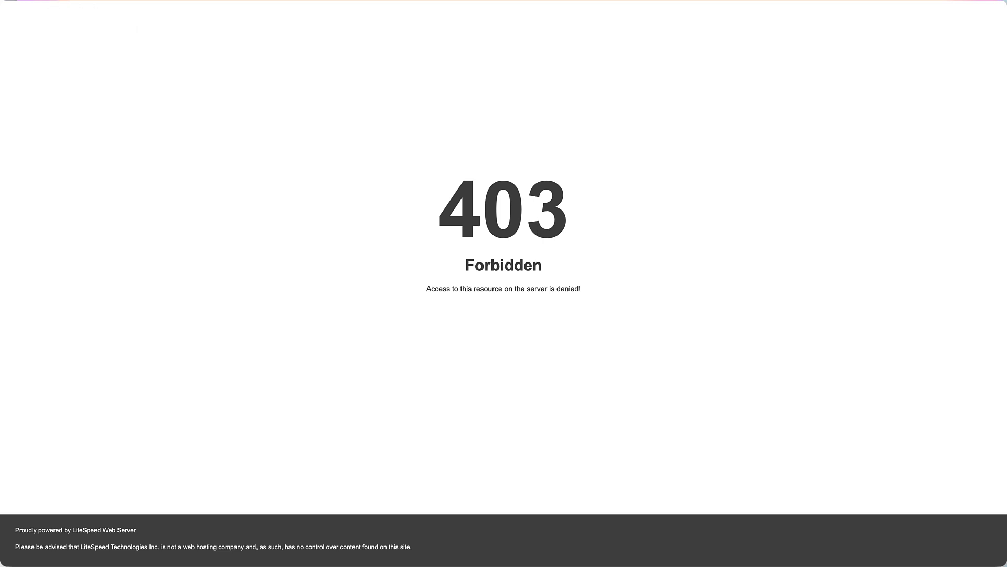
{"action": "key", "text": "alt+Left"}
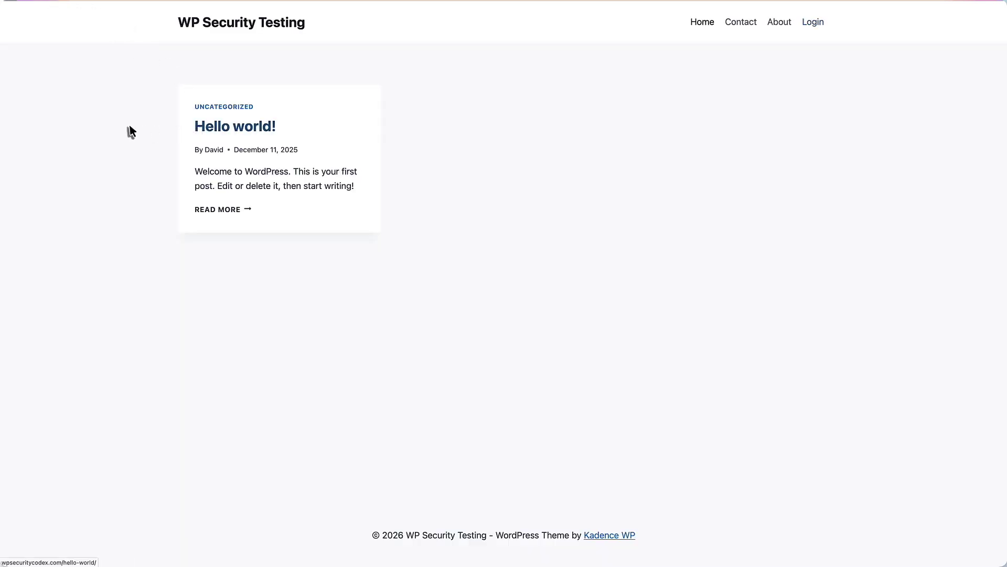
Post the comment 'Test' on Hello world!, filling in a commenter name and email.
{"action": "scroll", "coordinate": [131, 125], "scroll_direction": "down", "scroll_amount": 5}
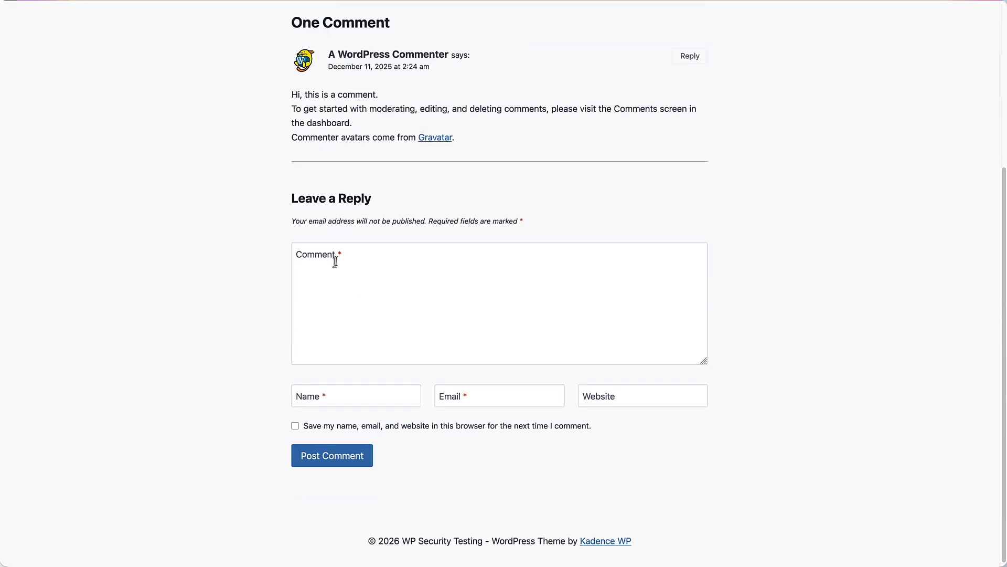
{"action": "left_click", "coordinate": [335, 262]}
{"action": "type", "text": "Test"}
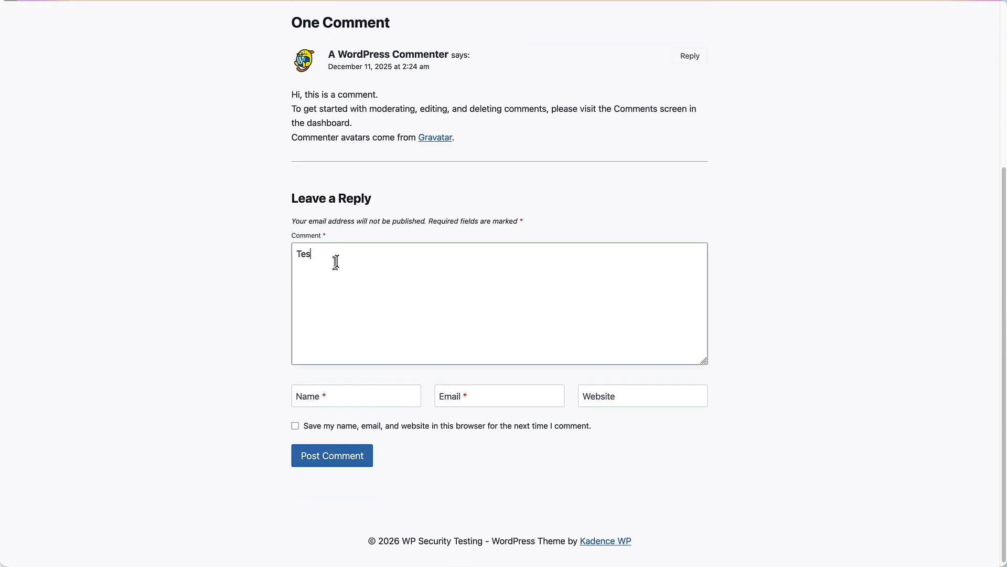
{"action": "left_click", "coordinate": [304, 398]}
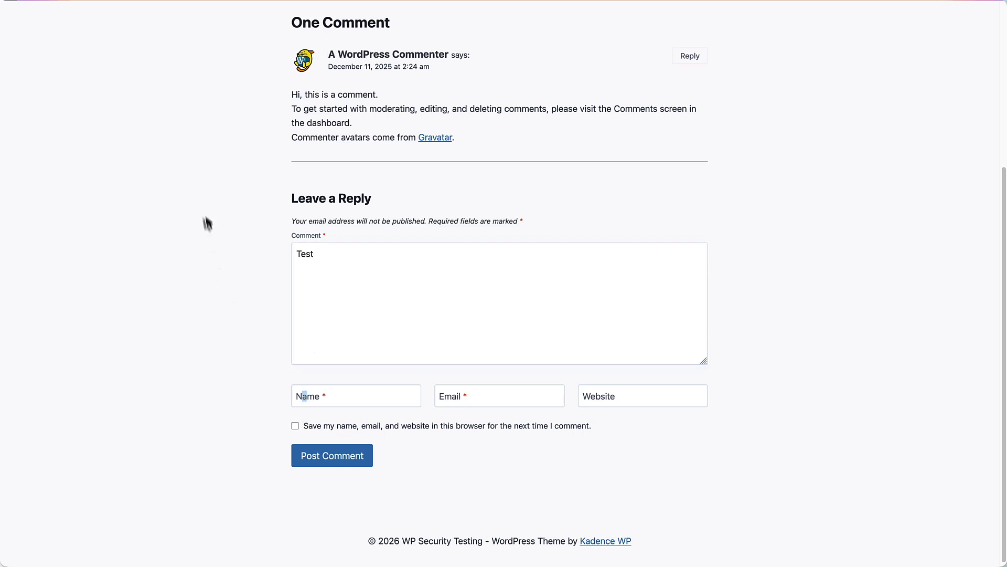
{"action": "type", "text": "David"}
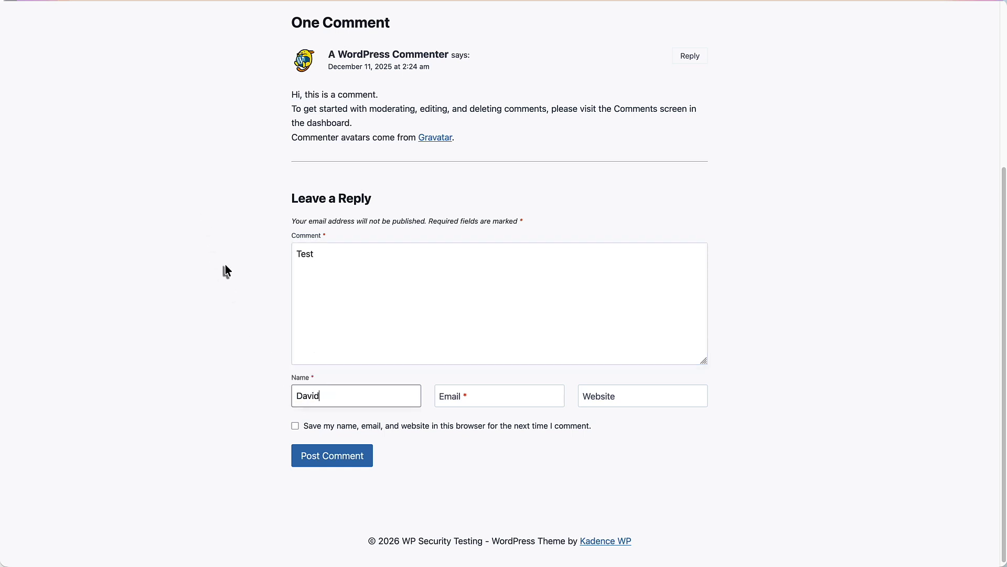
{"action": "key", "text": "Tab"}
{"action": "type", "text": "david"}
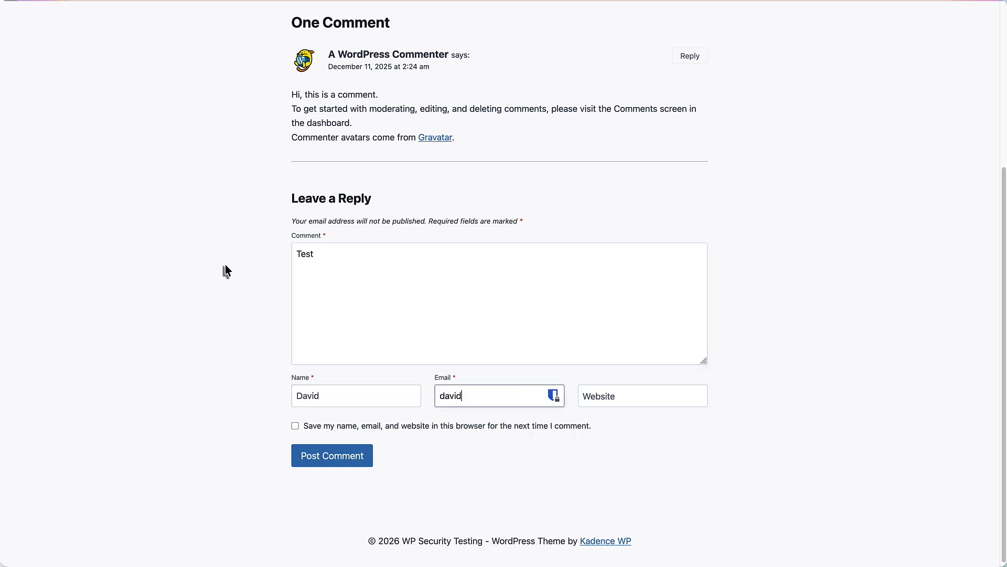
{"action": "type", "text": "@example.com"}
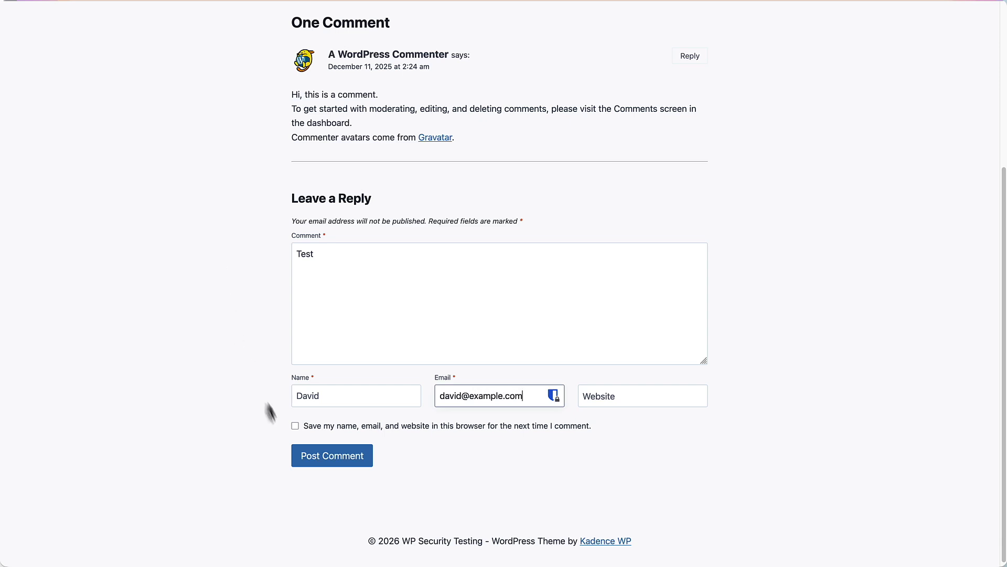
{"action": "left_click", "coordinate": [326, 461]}
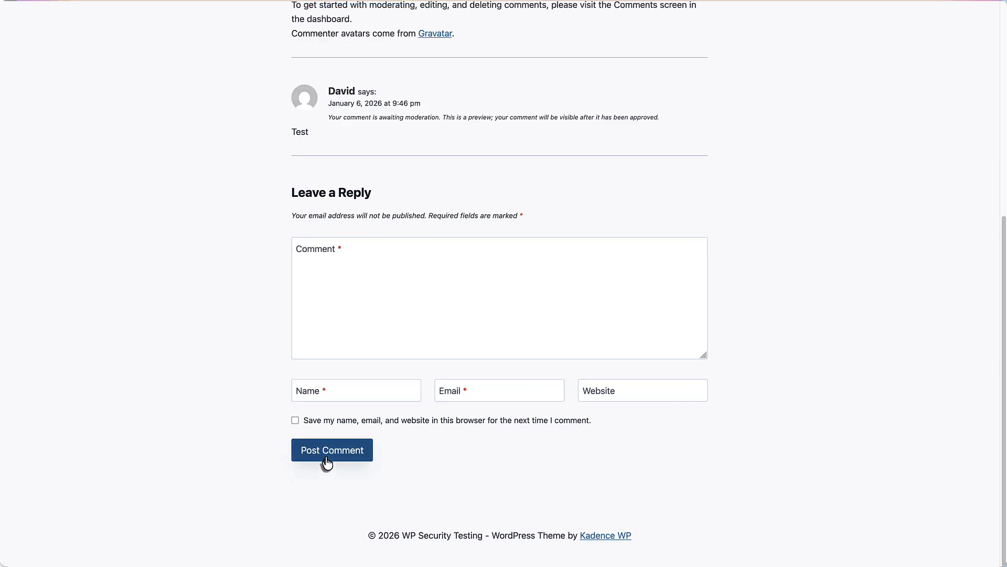
{"action": "scroll", "coordinate": [339, 86], "scroll_direction": "up", "scroll_amount": 6}
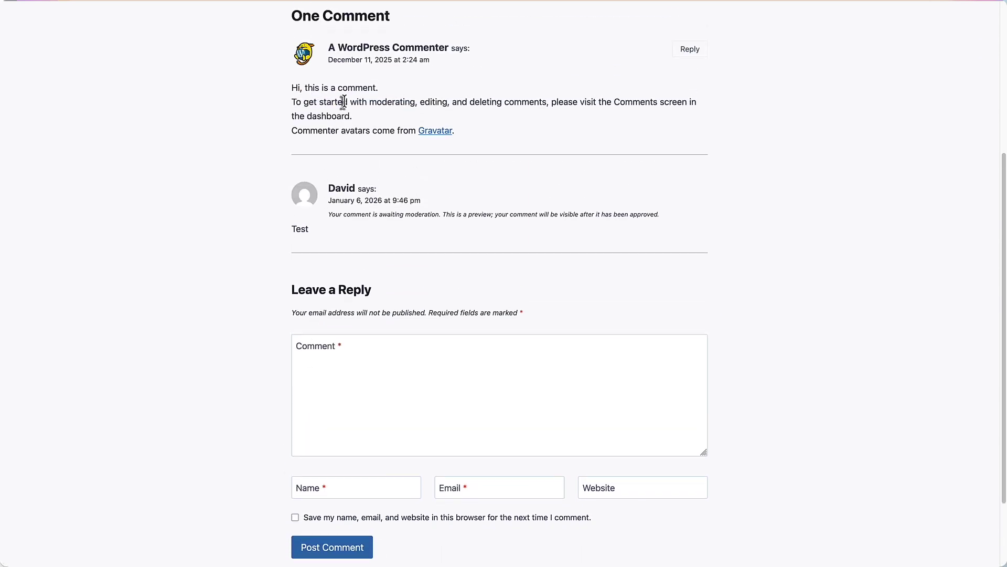
{"action": "scroll", "coordinate": [323, 107], "scroll_direction": "up", "scroll_amount": 1}
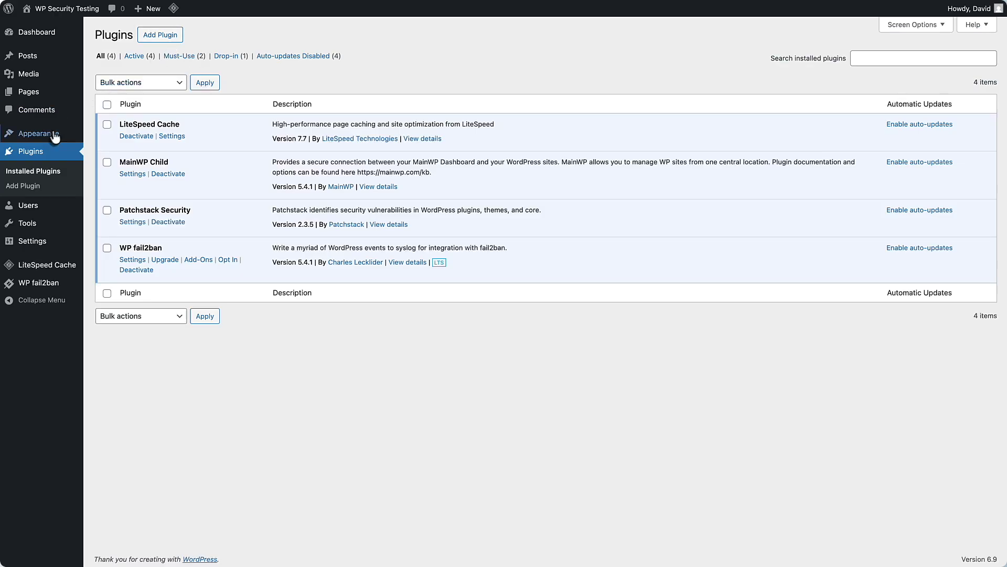
Return to the front end via Visit Site, retry Login, and show the X-Web-Express-Mode ModHeader profile.
{"action": "left_click", "coordinate": [37, 133]}
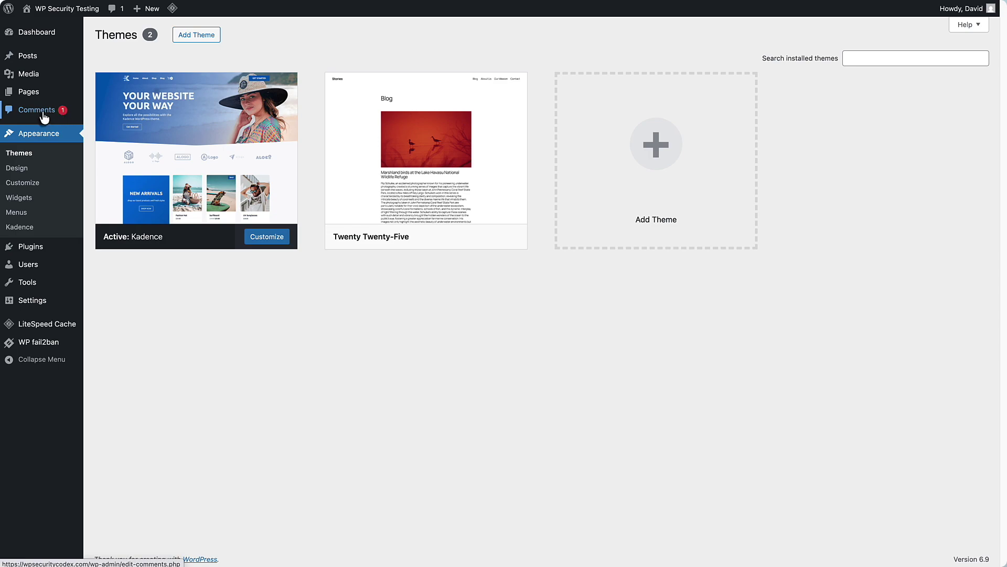
{"action": "left_click", "coordinate": [67, 21]}
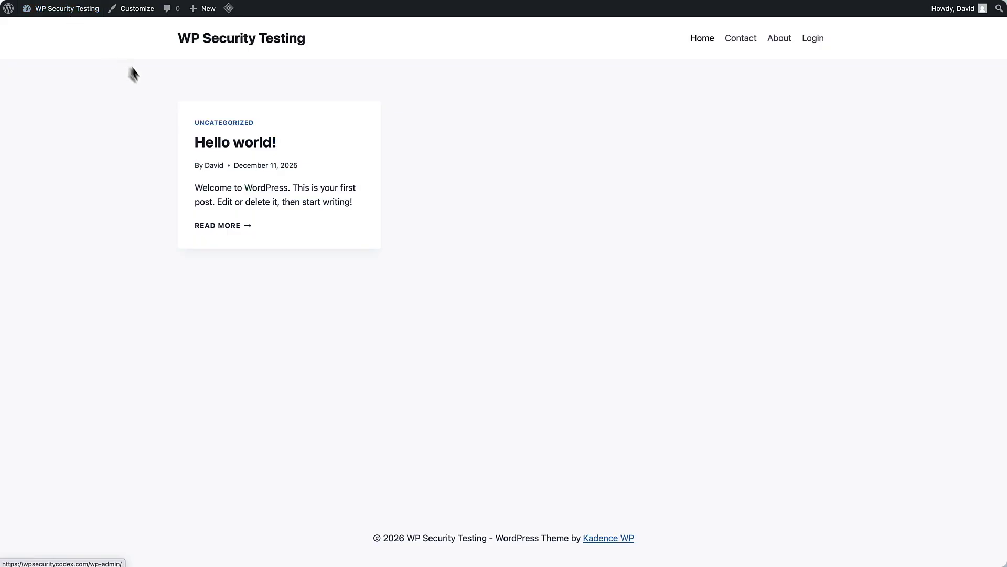
{"action": "left_click", "coordinate": [222, 149]}
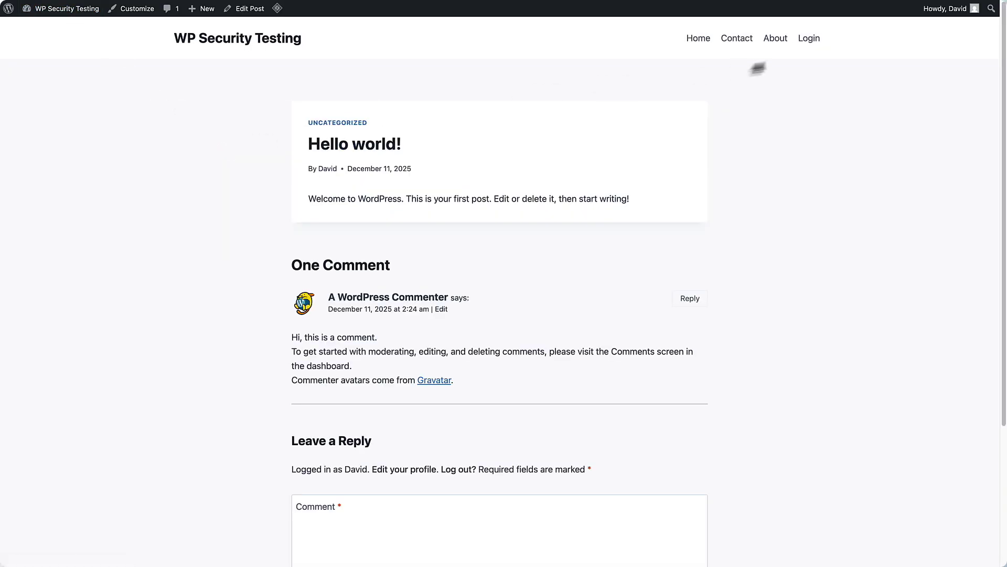
{"action": "left_click", "coordinate": [807, 41]}
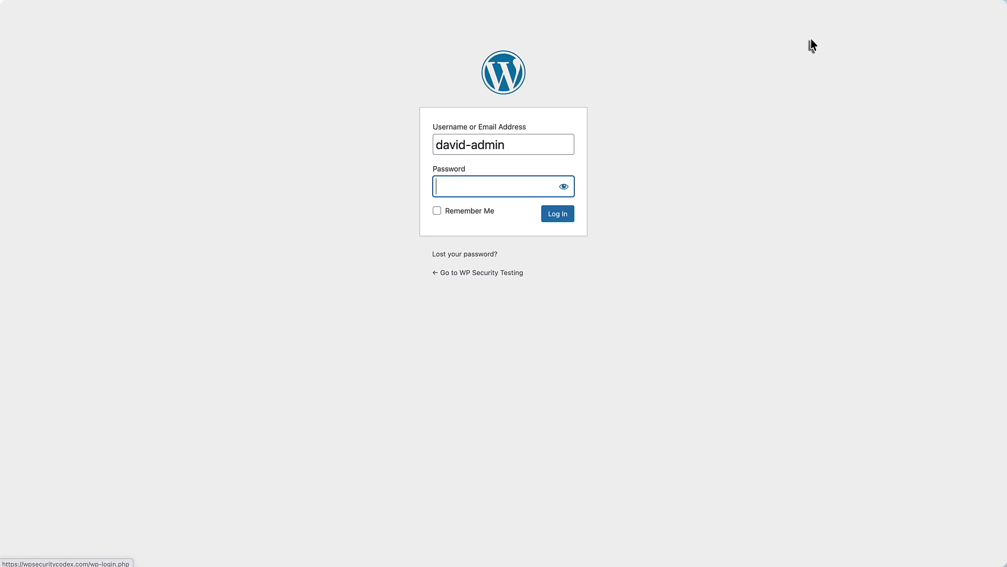
{"action": "left_click", "coordinate": [495, 274]}
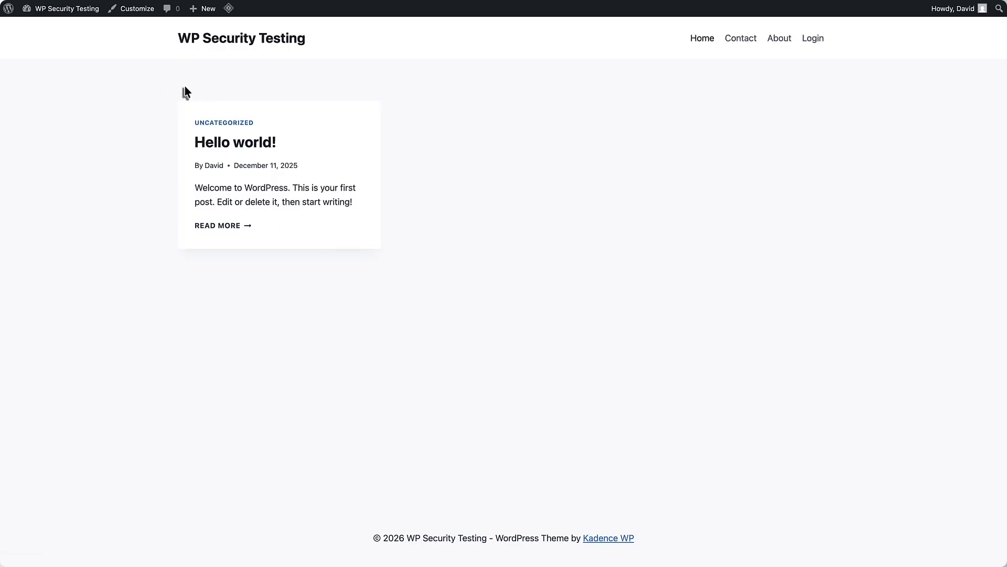
{"action": "left_click", "coordinate": [924, 3]}
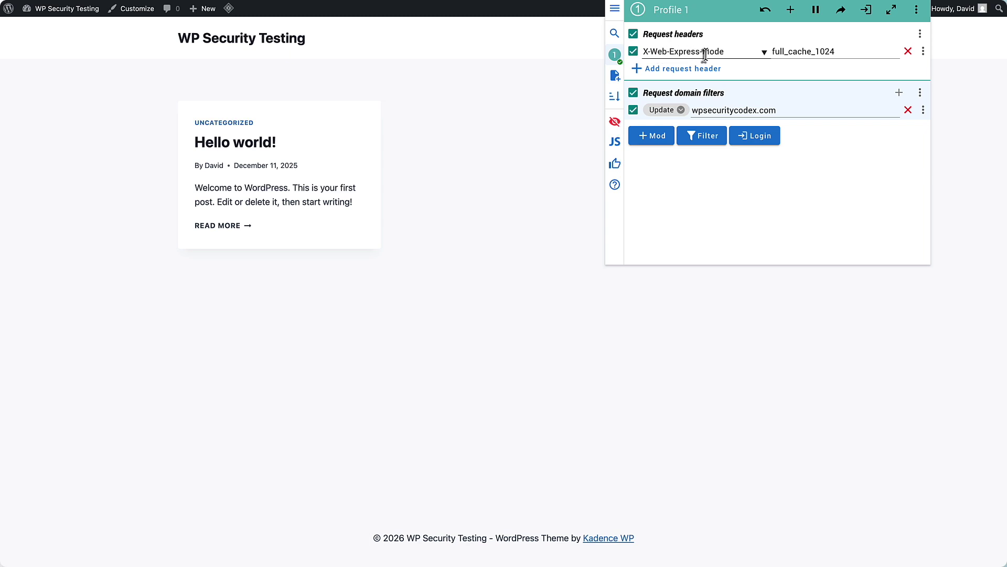
Dismiss the ModHeader panel by clicking the page behind it.
{"action": "left_click", "coordinate": [544, 73]}
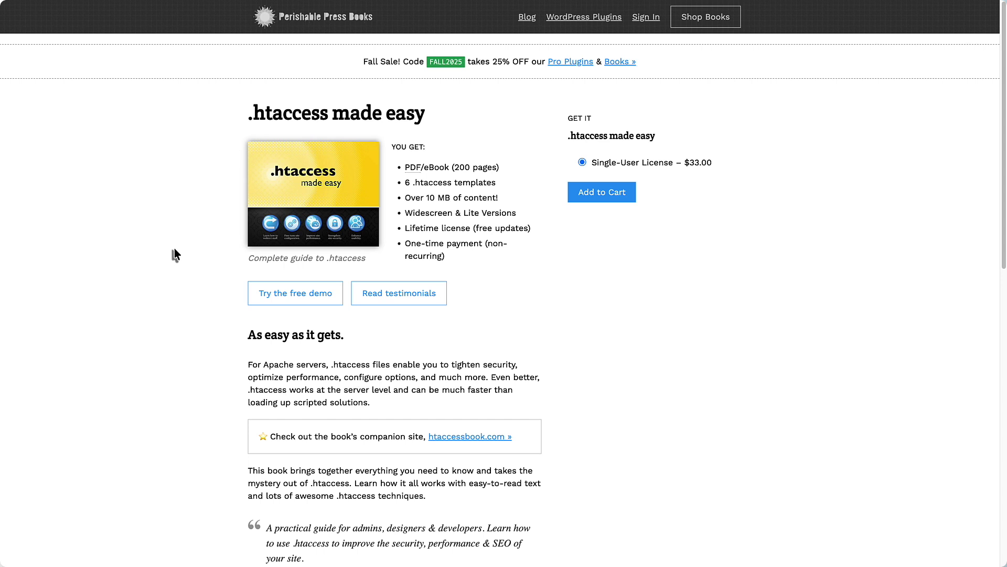
Open the htaccessbook.com companion site and view the book PDF's contents.
{"action": "left_click", "coordinate": [464, 439]}
{"action": "scroll", "coordinate": [469, 326], "scroll_direction": "down", "scroll_amount": 4}
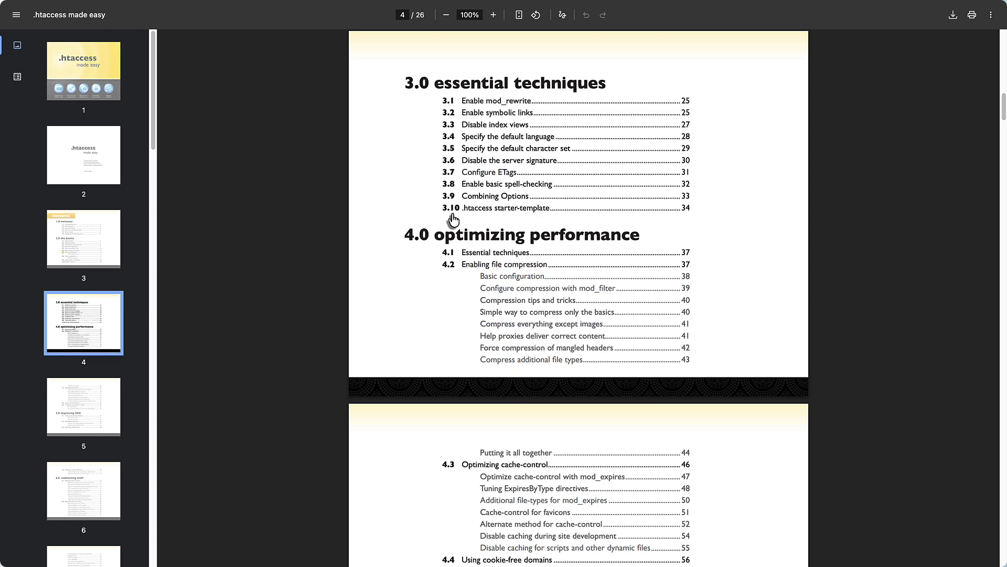
{"action": "scroll", "coordinate": [454, 221], "scroll_direction": "down", "scroll_amount": 5}
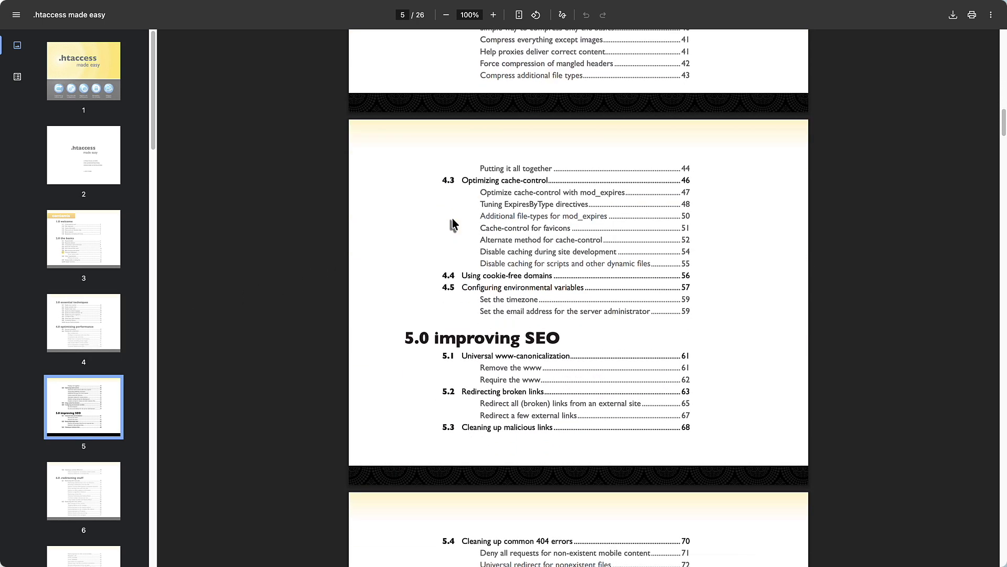